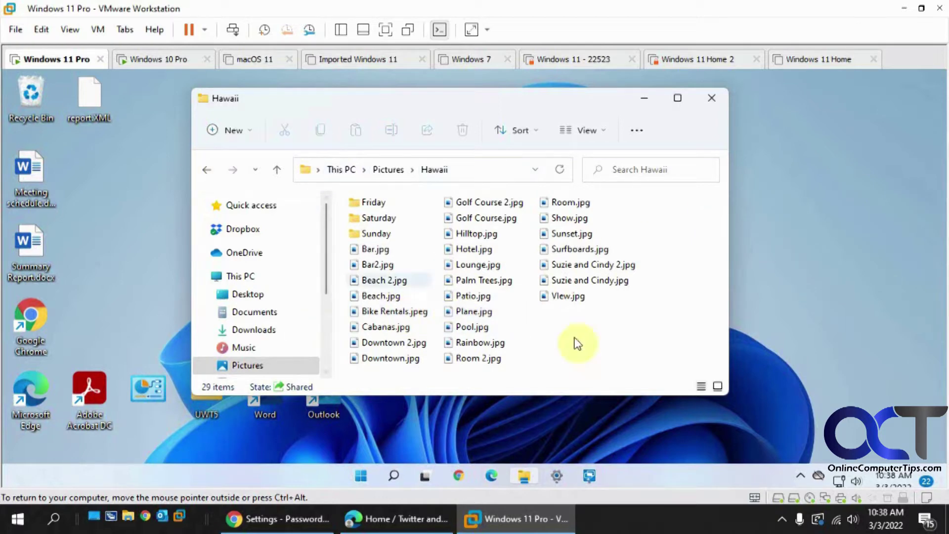
Launch Quick Assist on the Windows 11 VM and view that VM full screen.
{"action": "left_click", "coordinate": [165, 60]}
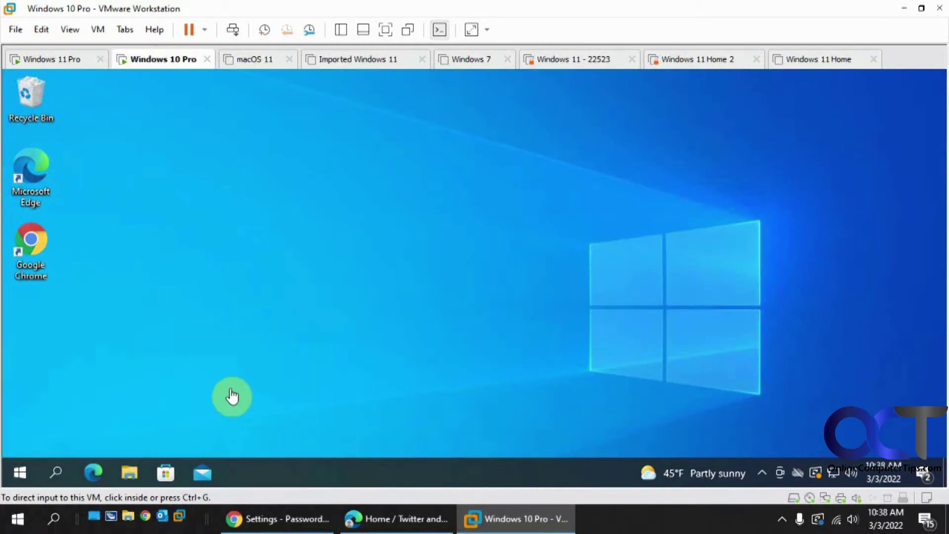
{"action": "left_click", "coordinate": [71, 61]}
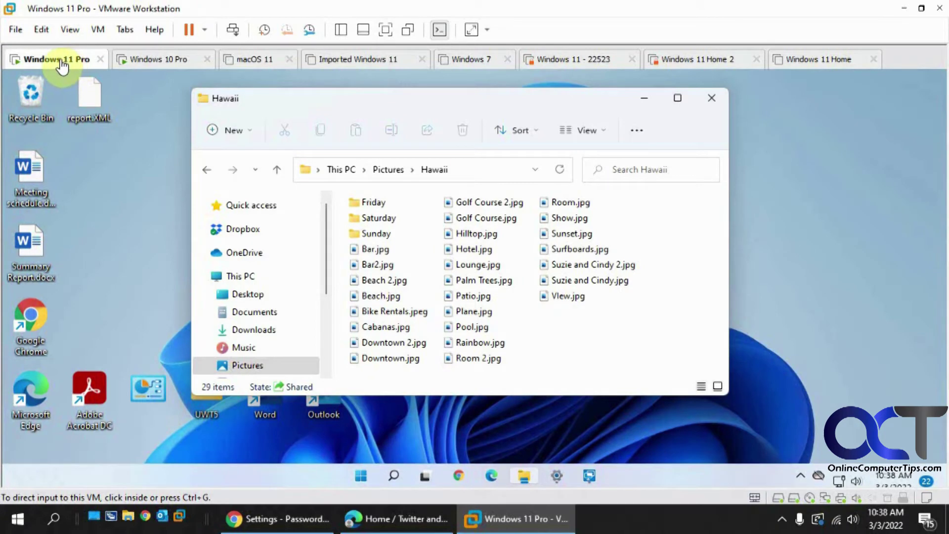
{"action": "left_click", "coordinate": [589, 475]}
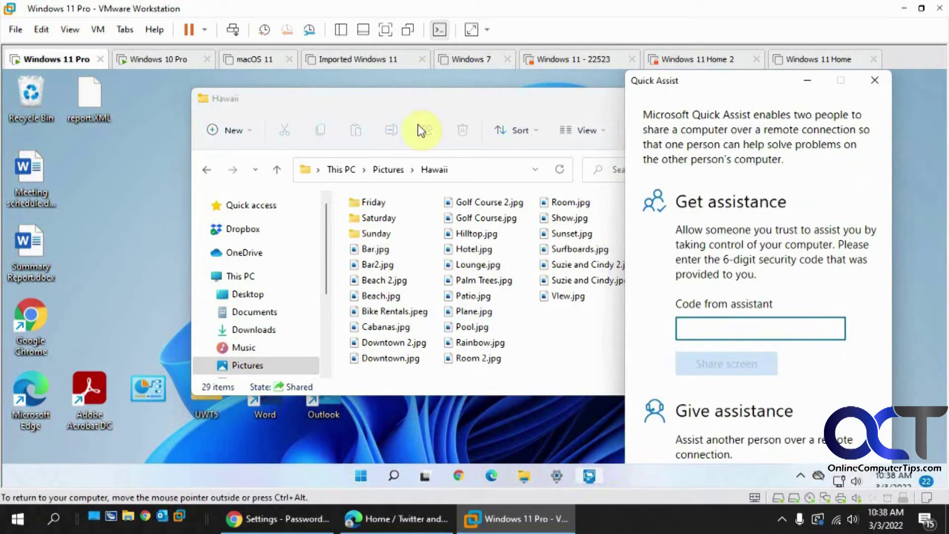
{"action": "left_click", "coordinate": [386, 29]}
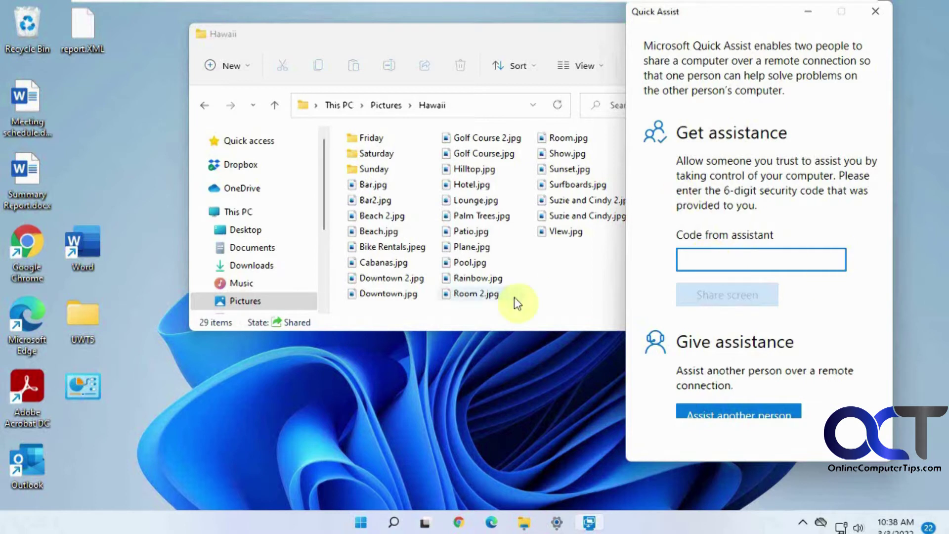
Bring the Hawaii folder forward, leave full screen, and return to the Windows 10 Pro VM.
{"action": "left_click", "coordinate": [364, 31]}
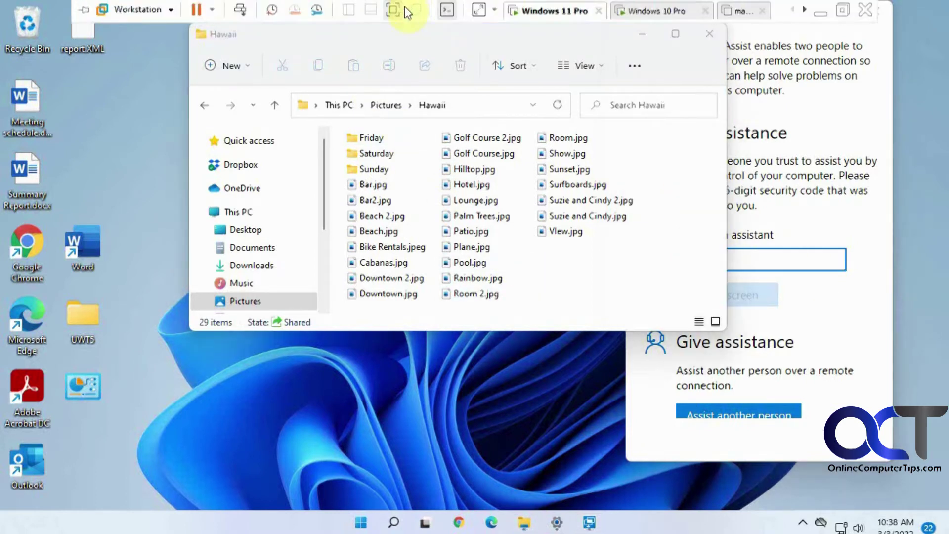
{"action": "left_click", "coordinate": [405, 7]}
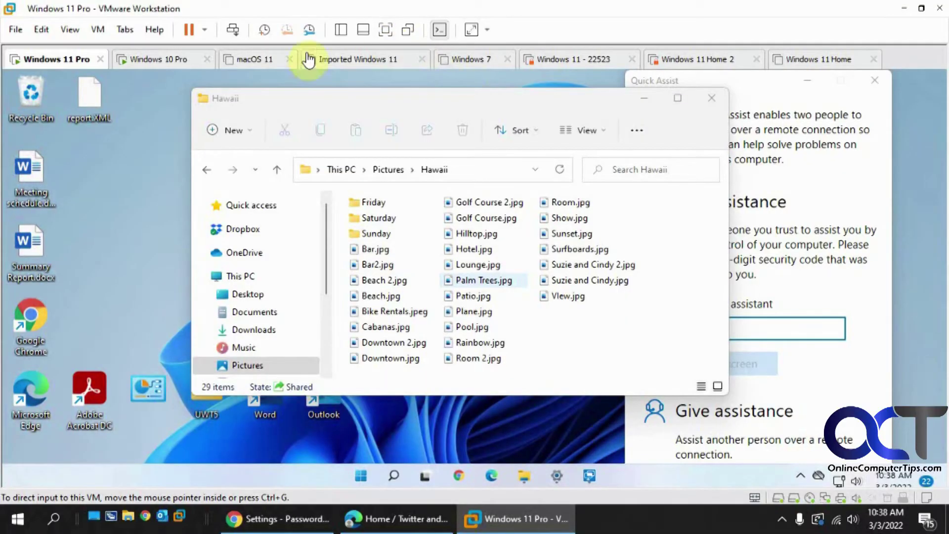
{"action": "left_click", "coordinate": [159, 59]}
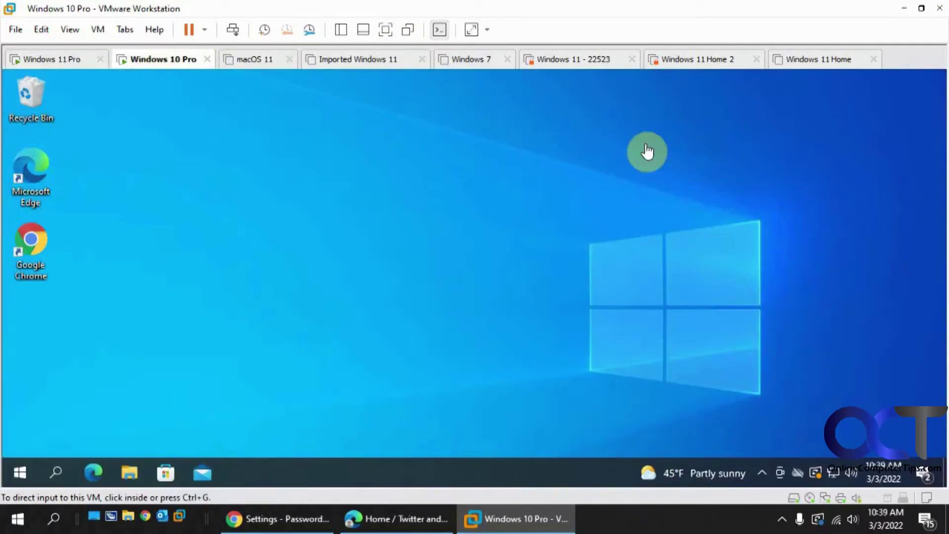
On the full-screen Windows 10 VM, find 'quick' in search, launch Quick Assist and center its window.
{"action": "left_click", "coordinate": [385, 30]}
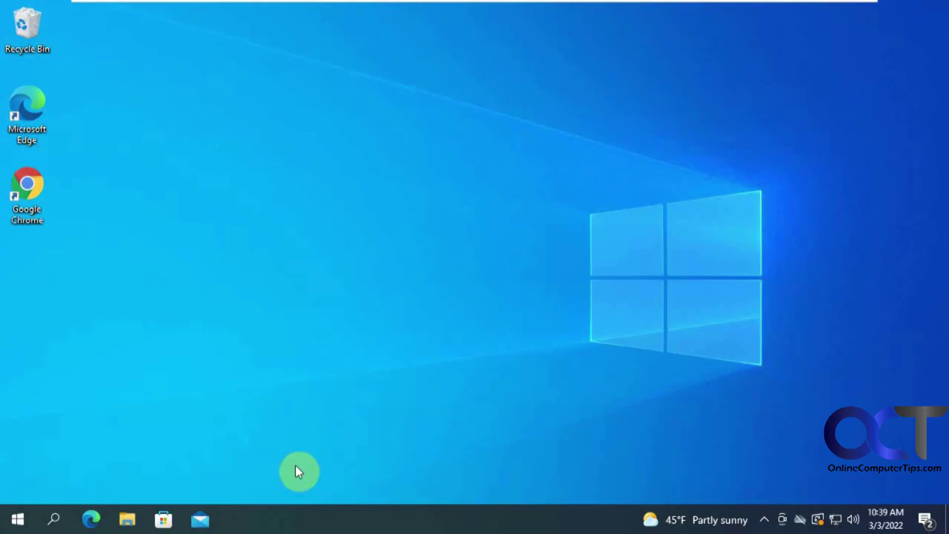
{"action": "left_click", "coordinate": [53, 509]}
{"action": "type", "text": "quick"}
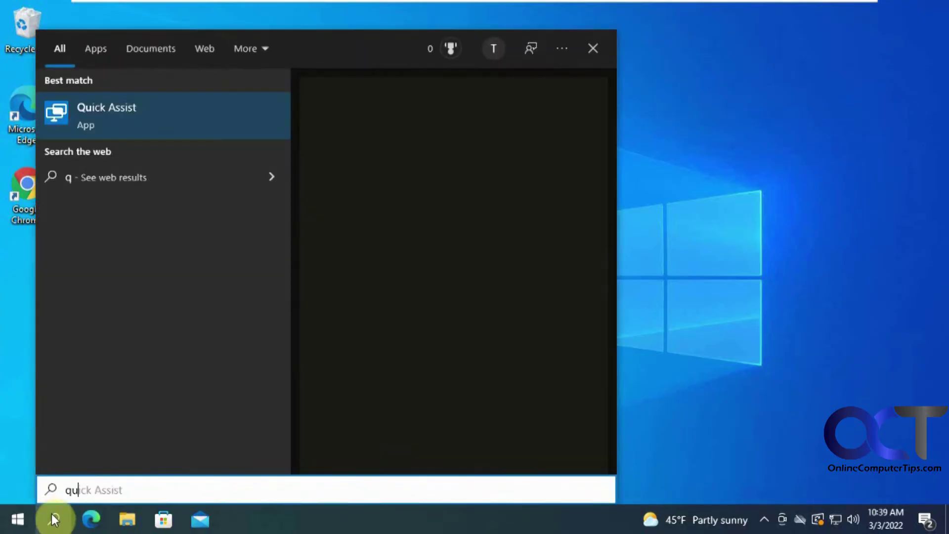
{"action": "left_click", "coordinate": [164, 113]}
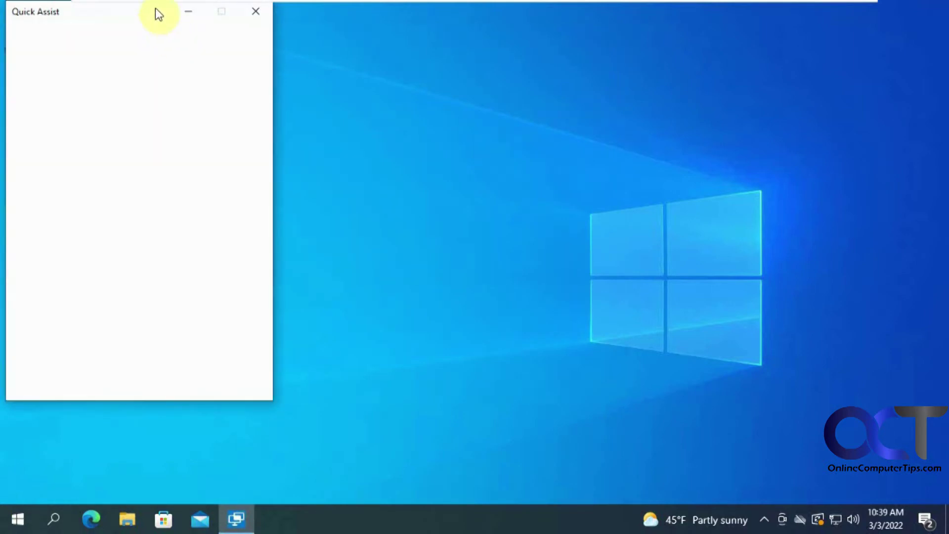
{"action": "left_click_drag", "start_coordinate": [134, 12], "coordinate": [358, 30]}
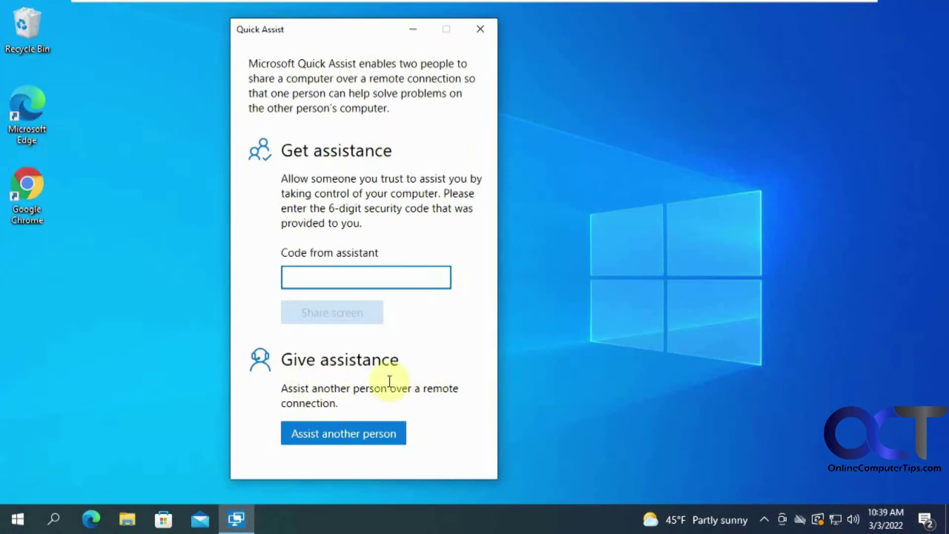
Choose Assist another person and sign in with the helper's Microsoft account.
{"action": "left_click", "coordinate": [361, 436]}
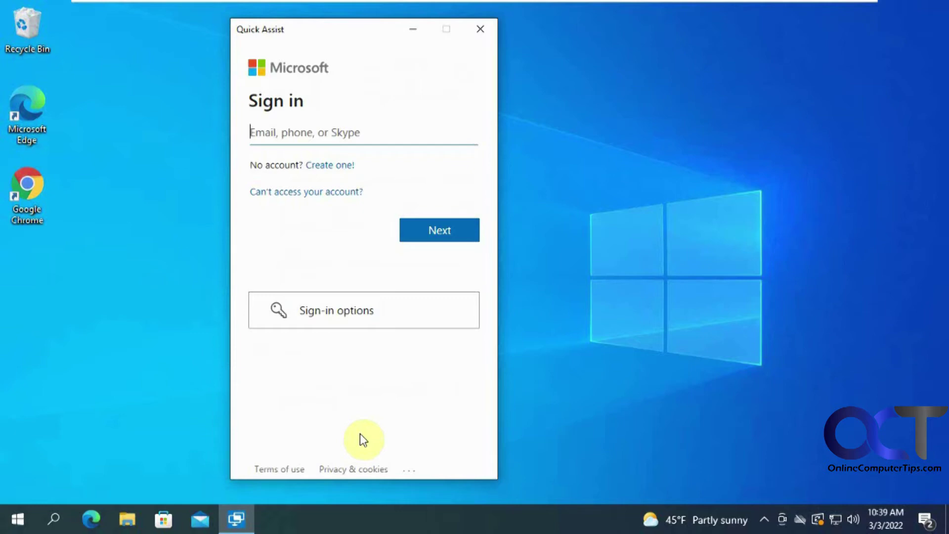
{"action": "type", "text": "helpo"}
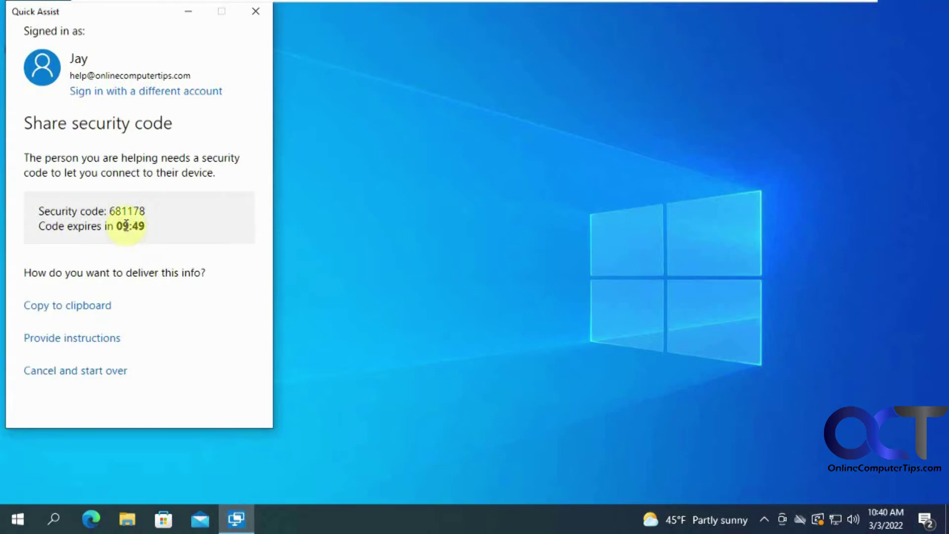
On the Windows 11 VM, enter the helper's six-digit security code, share the screen, then return to Windows 10.
{"action": "mouse_move", "coordinate": [428, 1]}
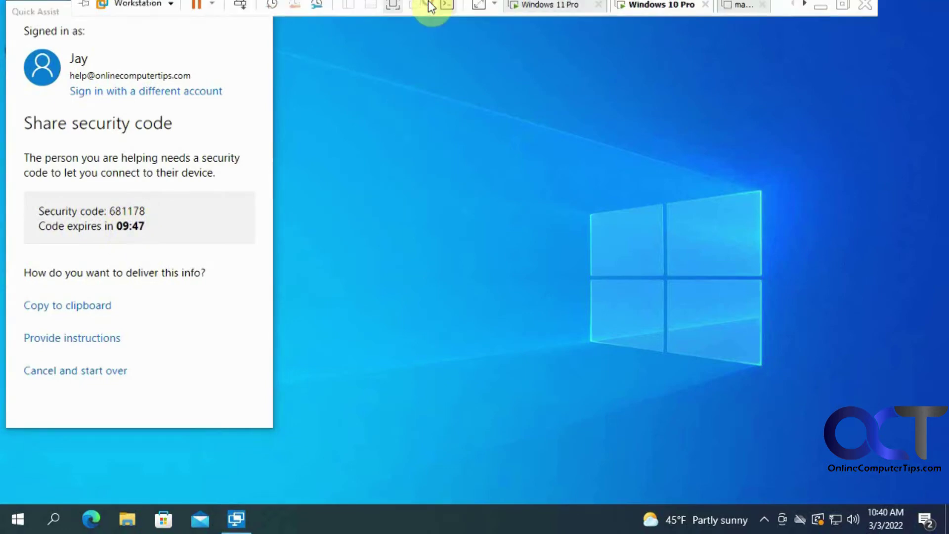
{"action": "left_click", "coordinate": [395, 11]}
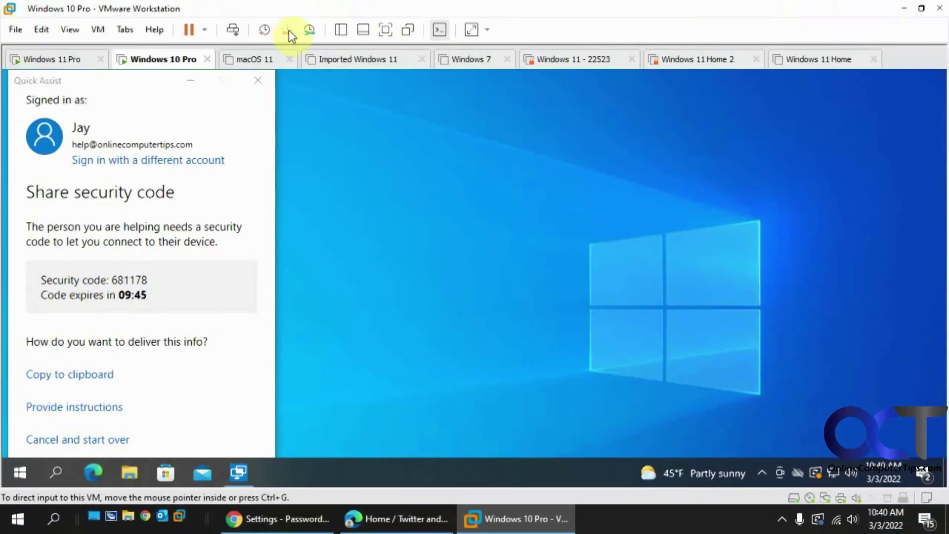
{"action": "left_click", "coordinate": [75, 61]}
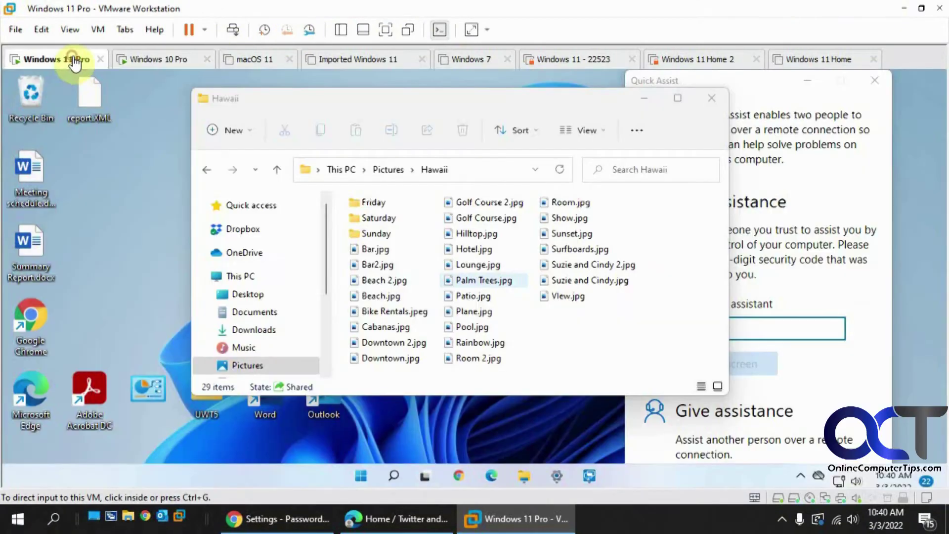
{"action": "left_click", "coordinate": [794, 327]}
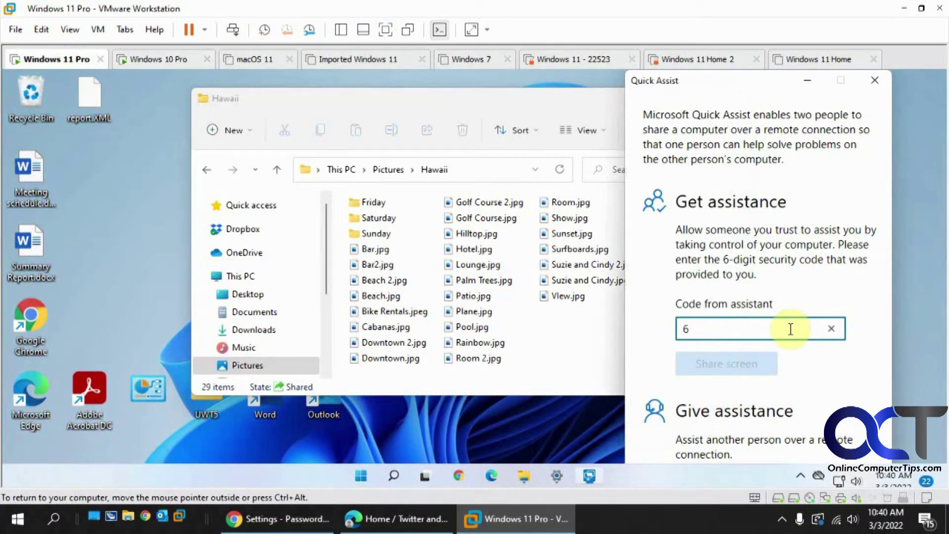
{"action": "type", "text": "681178"}
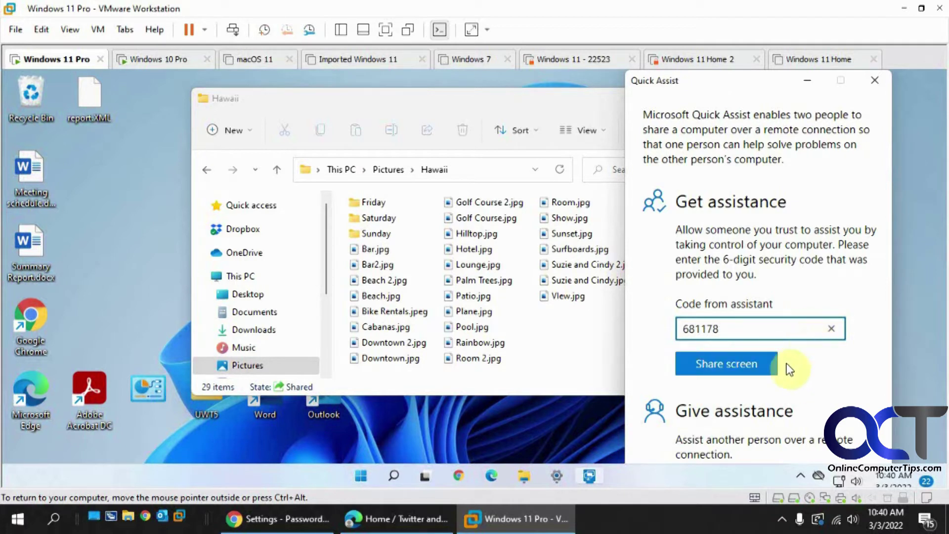
{"action": "left_click", "coordinate": [760, 369]}
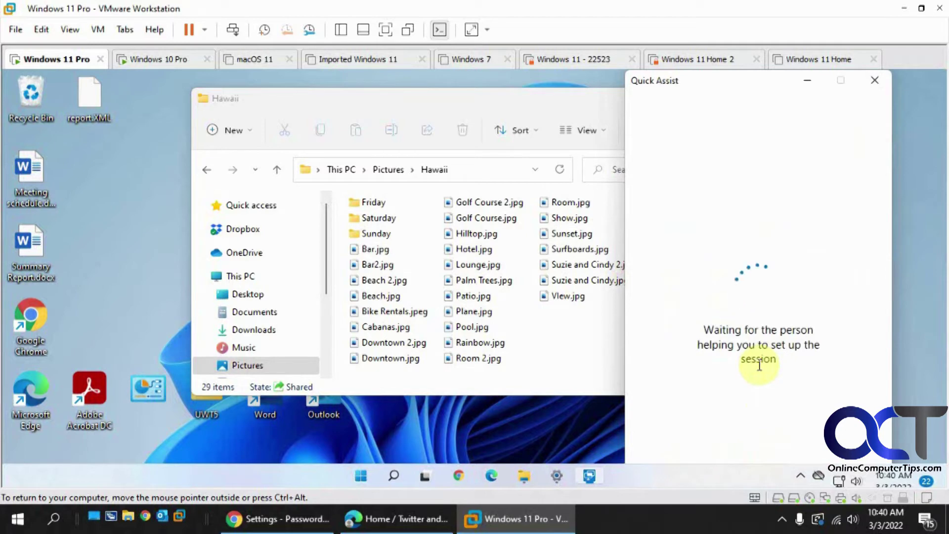
{"action": "left_click", "coordinate": [159, 63]}
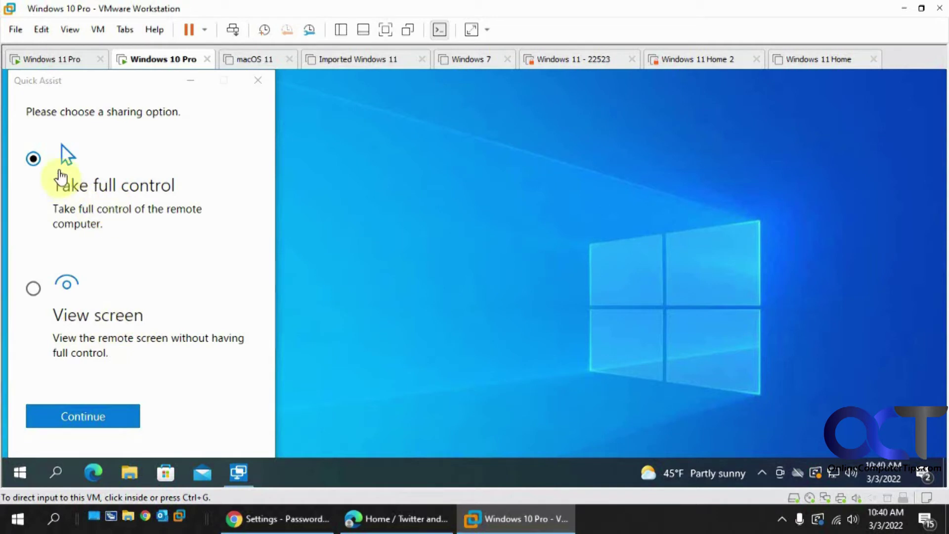
Continue with Take full control selected for the remote Windows 11 computer.
{"action": "left_click", "coordinate": [97, 416]}
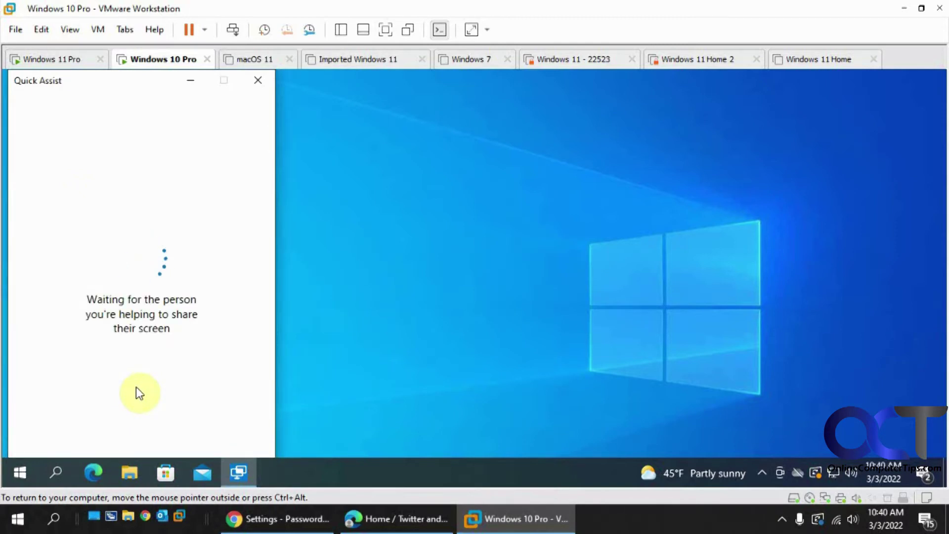
On the Windows 11 Pro VM, press Allow on the Share your screen prompt.
{"action": "left_click", "coordinate": [65, 66]}
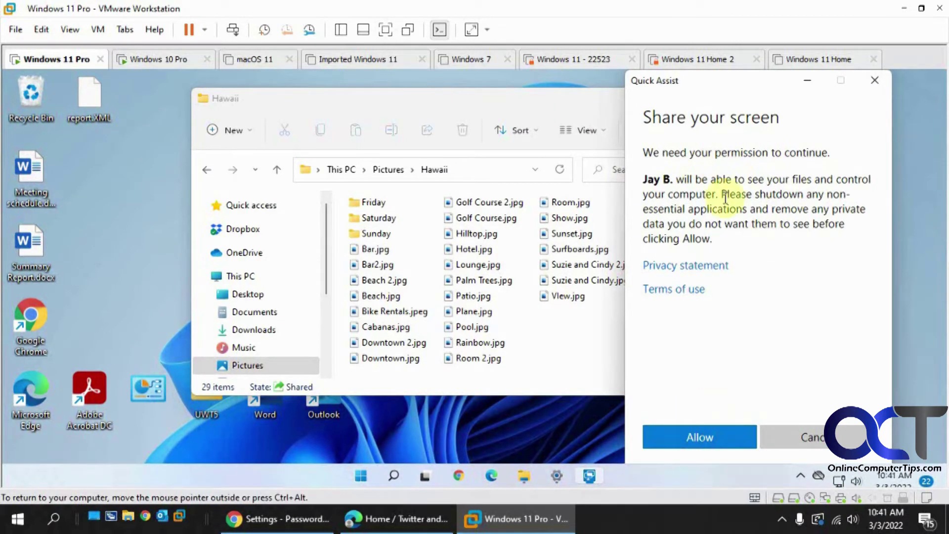
{"action": "left_click", "coordinate": [697, 437]}
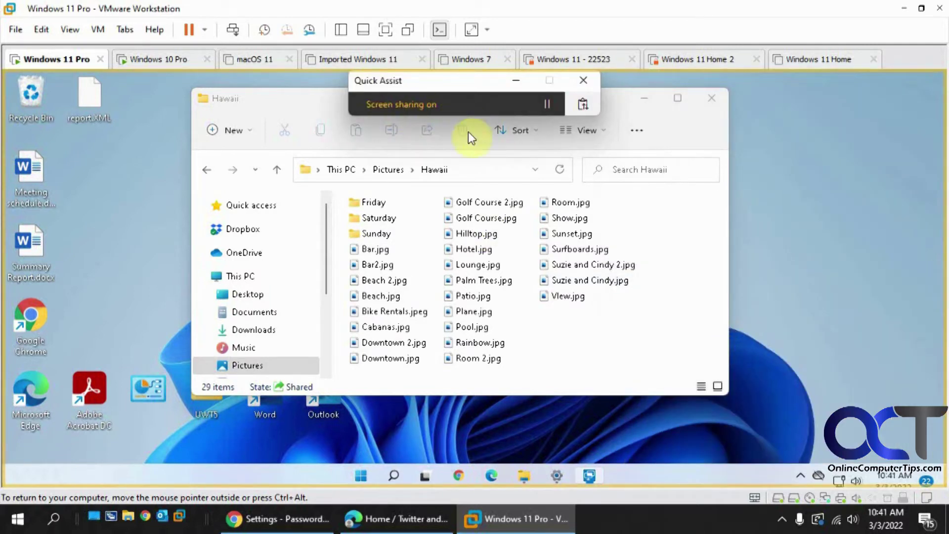
In the full-screen remote session, open and close Cabanas.jpg, then drag the Hawaii folder window lower.
{"action": "left_click", "coordinate": [164, 59]}
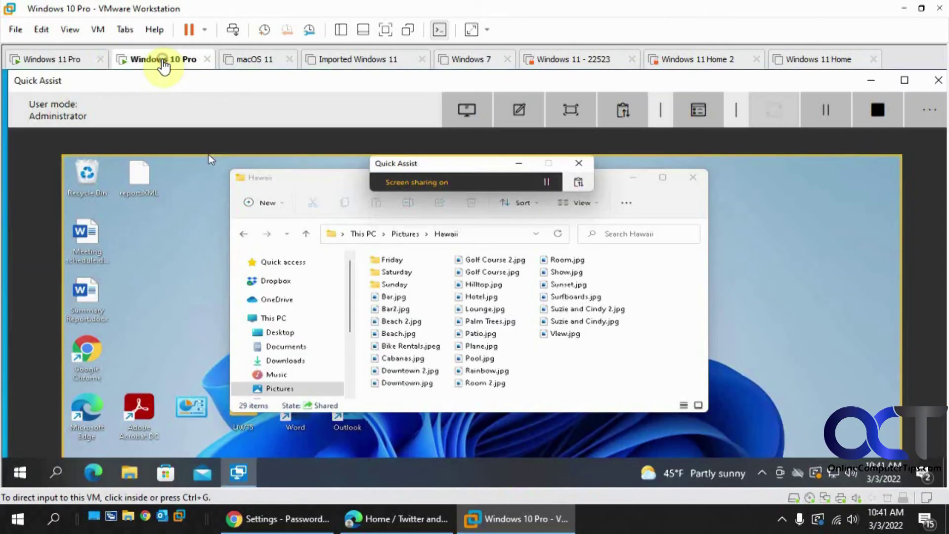
{"action": "left_click", "coordinate": [387, 30]}
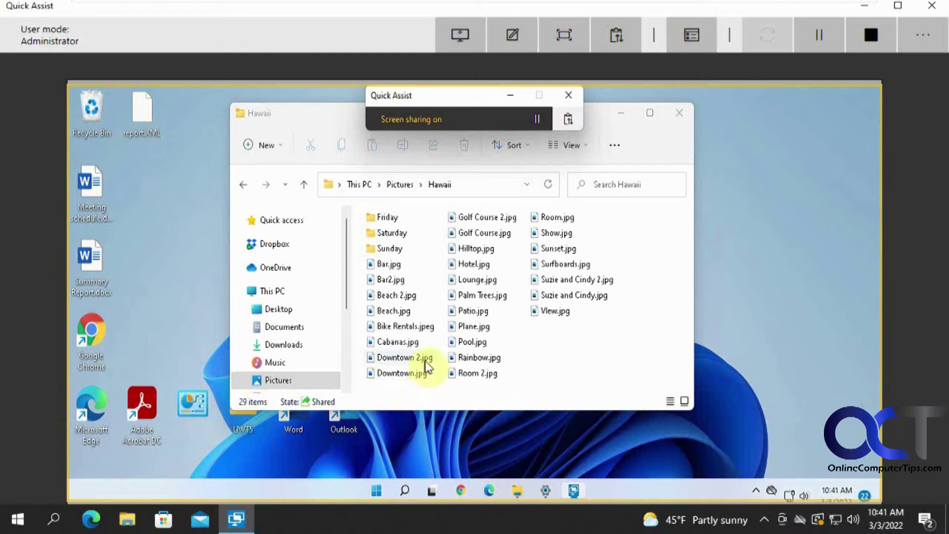
{"action": "double_click", "coordinate": [398, 342]}
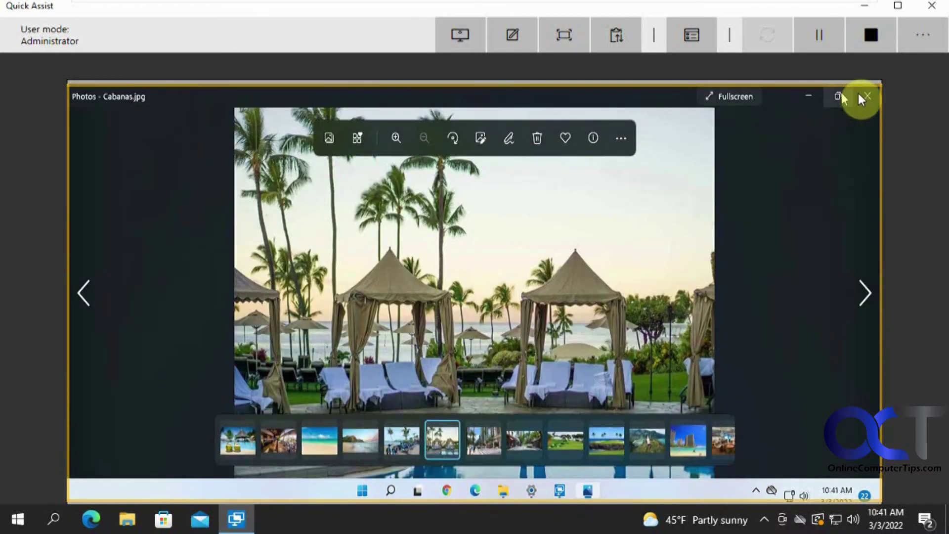
{"action": "left_click", "coordinate": [863, 96]}
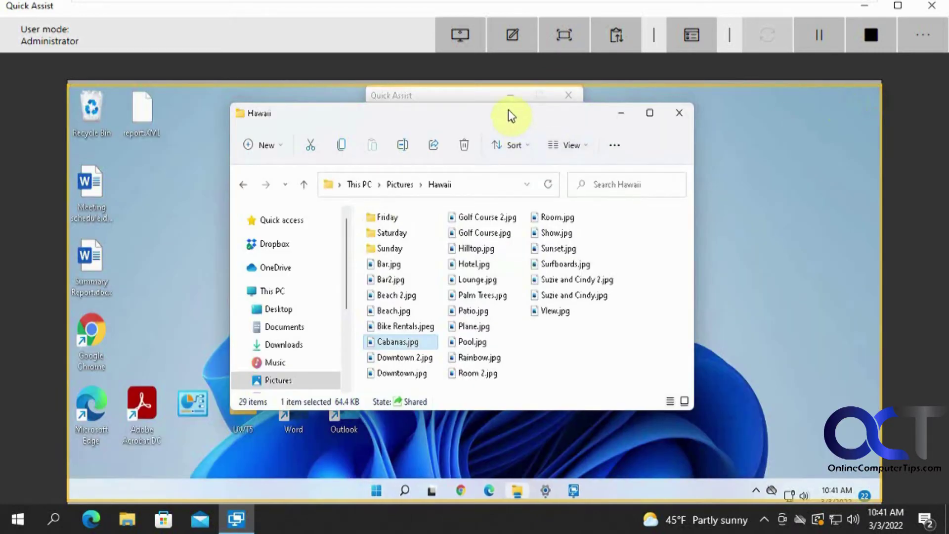
{"action": "left_click_drag", "start_coordinate": [508, 110], "coordinate": [536, 130]}
{"action": "left_click_drag", "start_coordinate": [597, 142], "coordinate": [538, 150]}
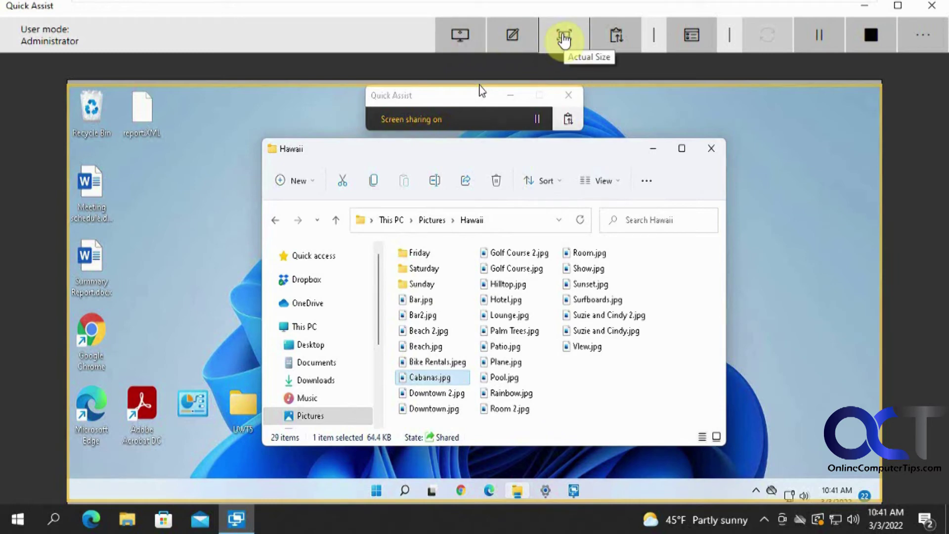
Switch the remote Windows 11 desktop view to Actual Size.
{"action": "left_click", "coordinate": [563, 38]}
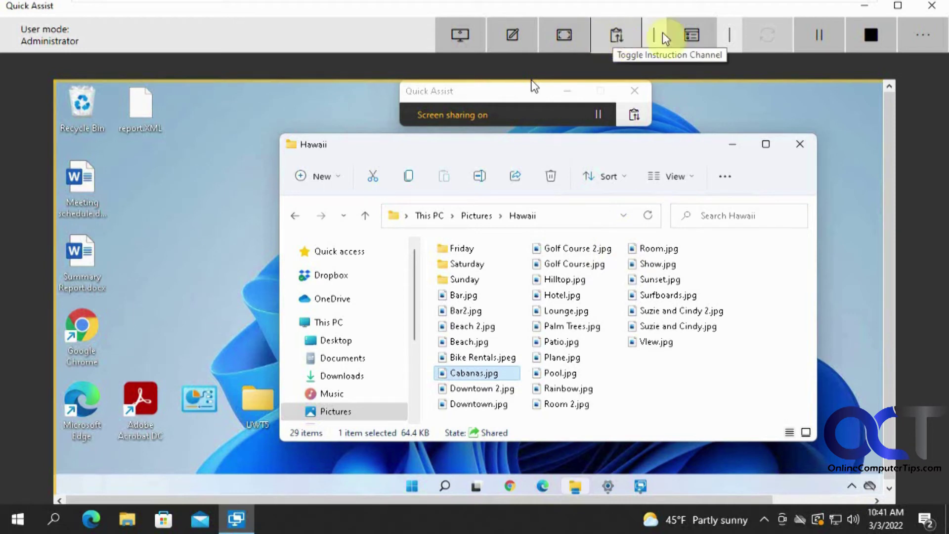
{"action": "left_click", "coordinate": [695, 38]}
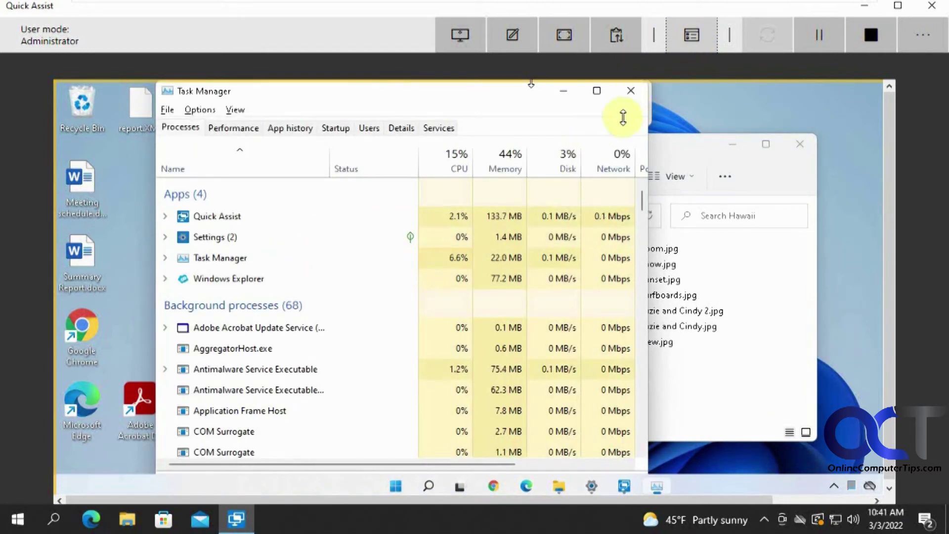
{"action": "left_click", "coordinate": [631, 90]}
{"action": "left_click", "coordinate": [632, 91]}
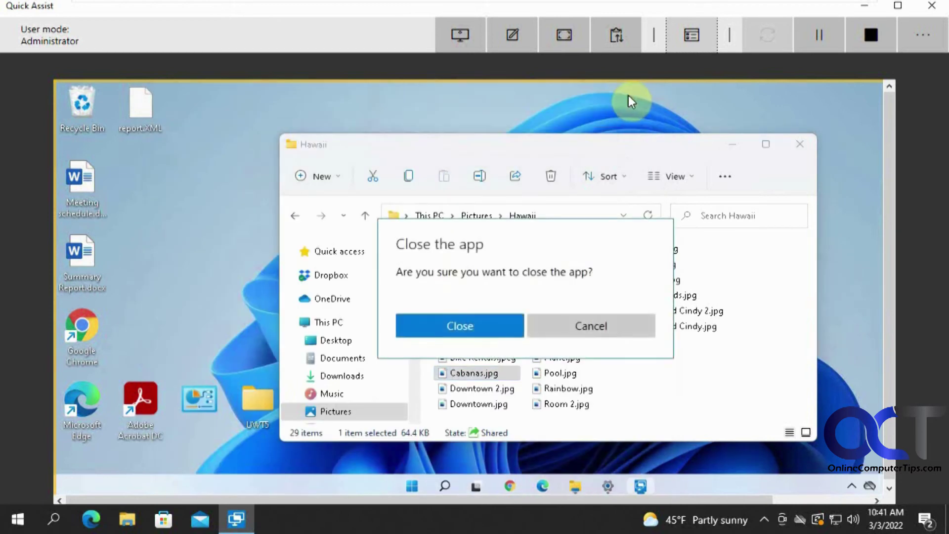
{"action": "left_click", "coordinate": [587, 316]}
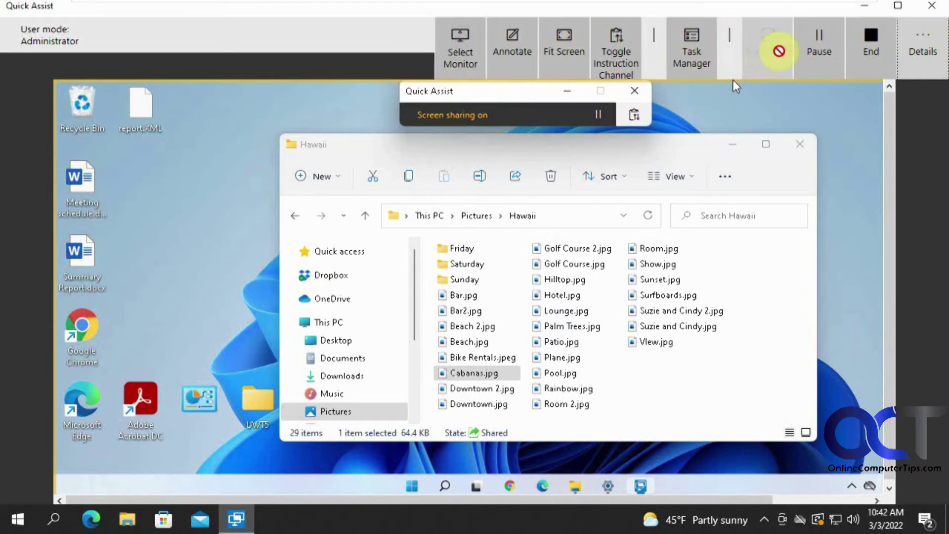
{"action": "left_click", "coordinate": [796, 101]}
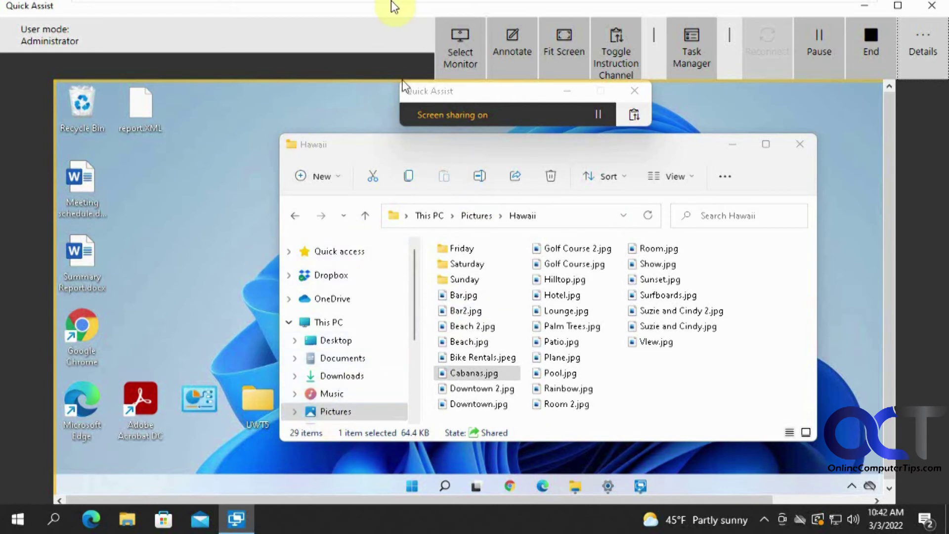
Leave full screen and switch to the Windows 11 Pro VM.
{"action": "mouse_move", "coordinate": [413, 7]}
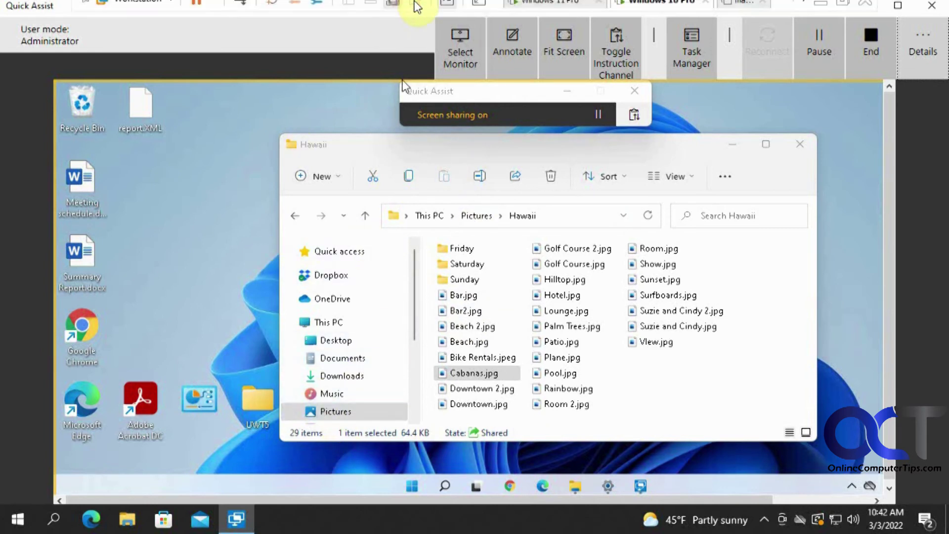
{"action": "left_click", "coordinate": [391, 10]}
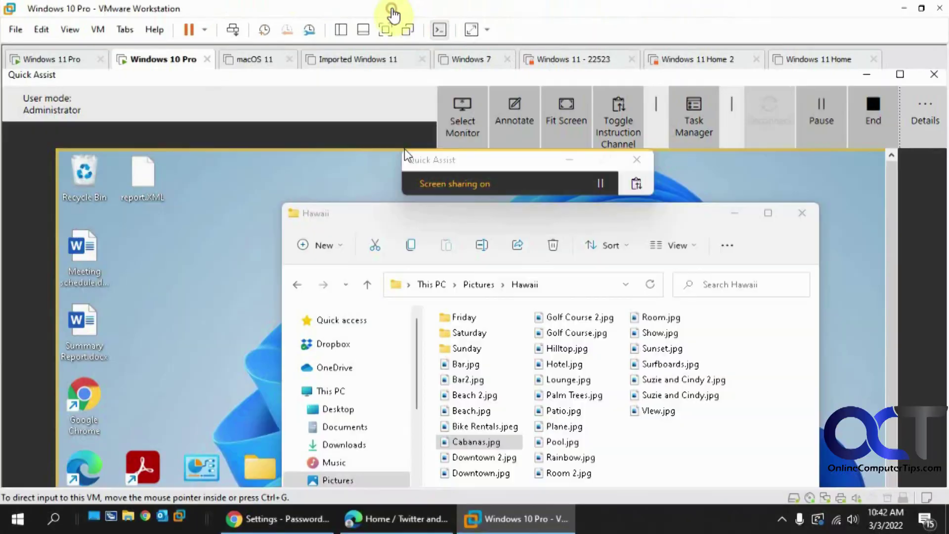
{"action": "left_click", "coordinate": [74, 60]}
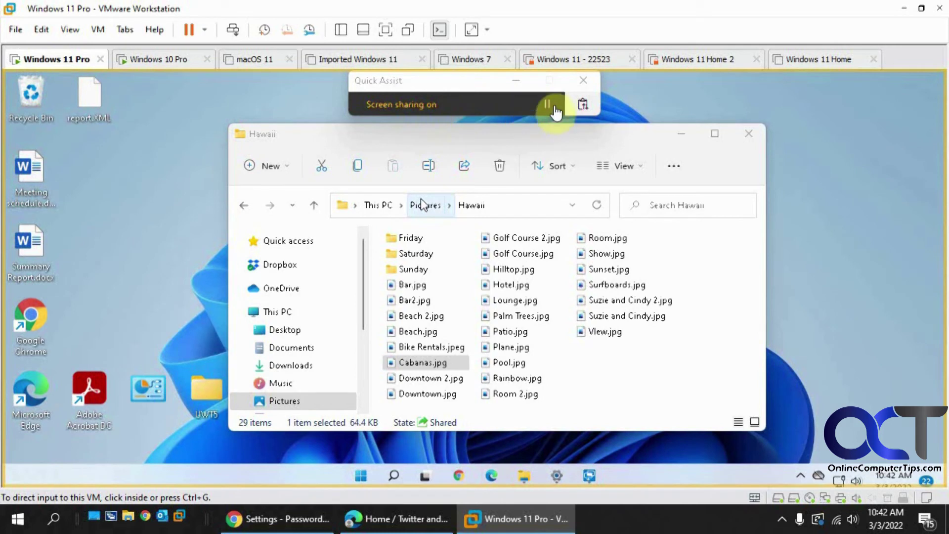
{"action": "left_click", "coordinate": [531, 106]}
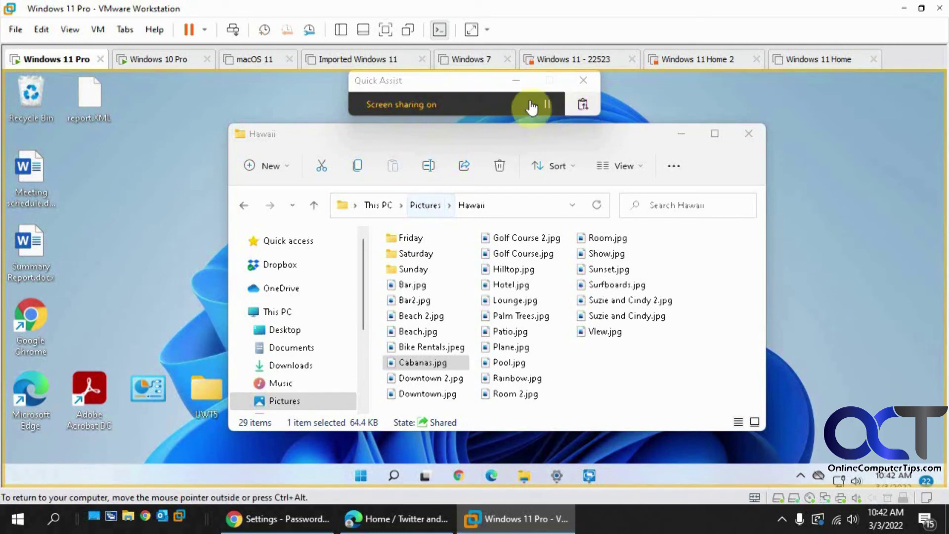
Send 'Its not working!' through Quick Assist and confirm it arrives on the Windows 10 helper.
{"action": "left_click", "coordinate": [583, 106]}
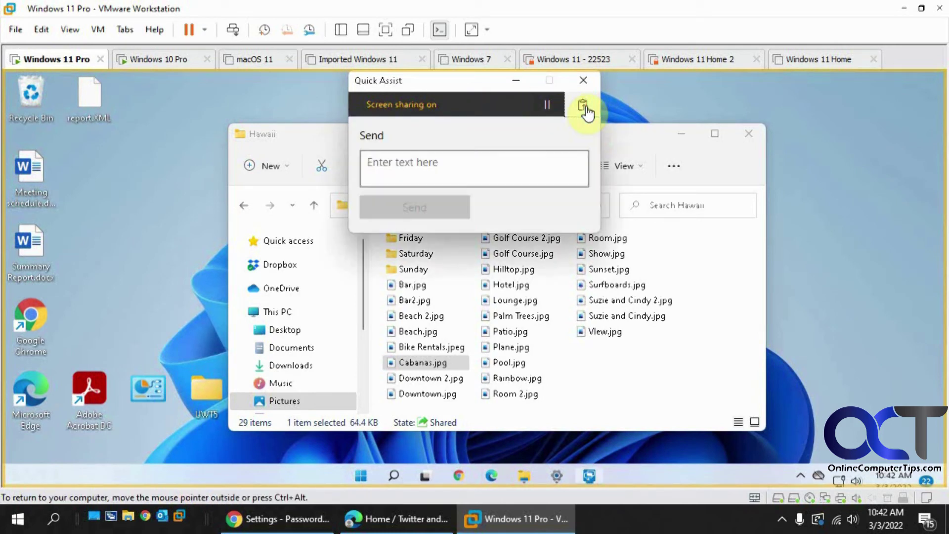
{"action": "left_click", "coordinate": [515, 159]}
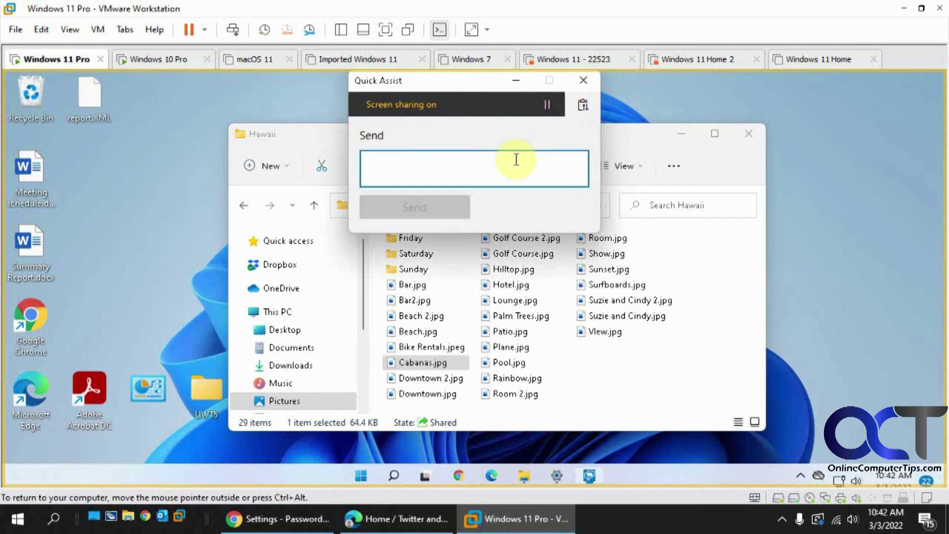
{"action": "type", "text": "Its not working!"}
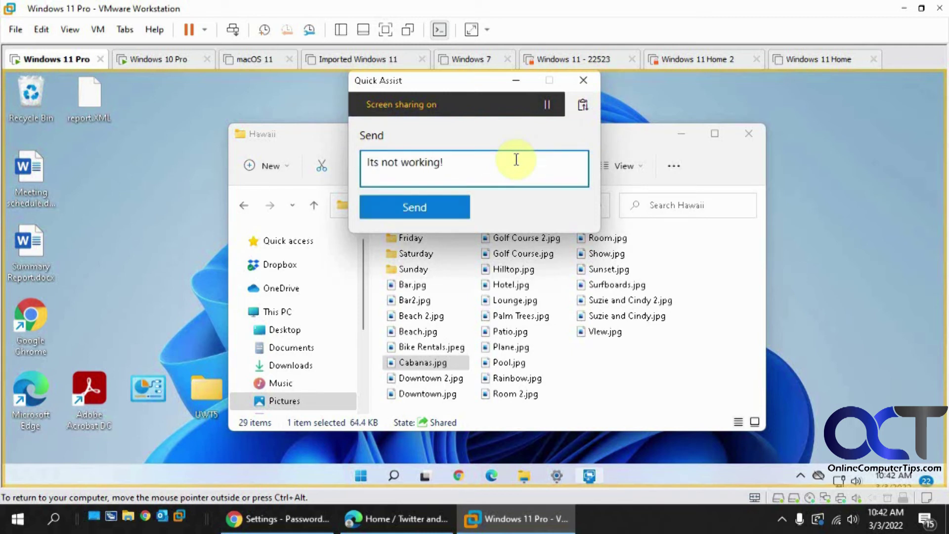
{"action": "key", "text": "Return"}
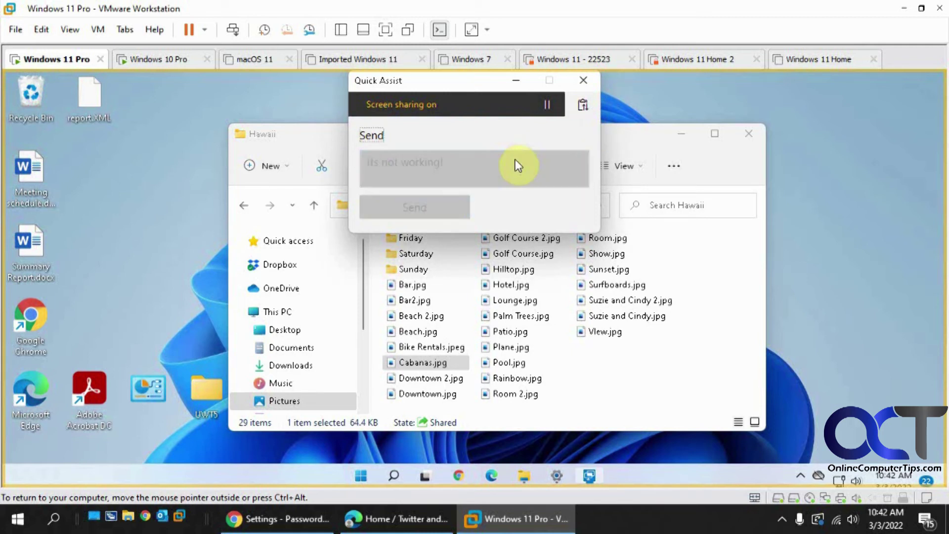
{"action": "left_click", "coordinate": [163, 60]}
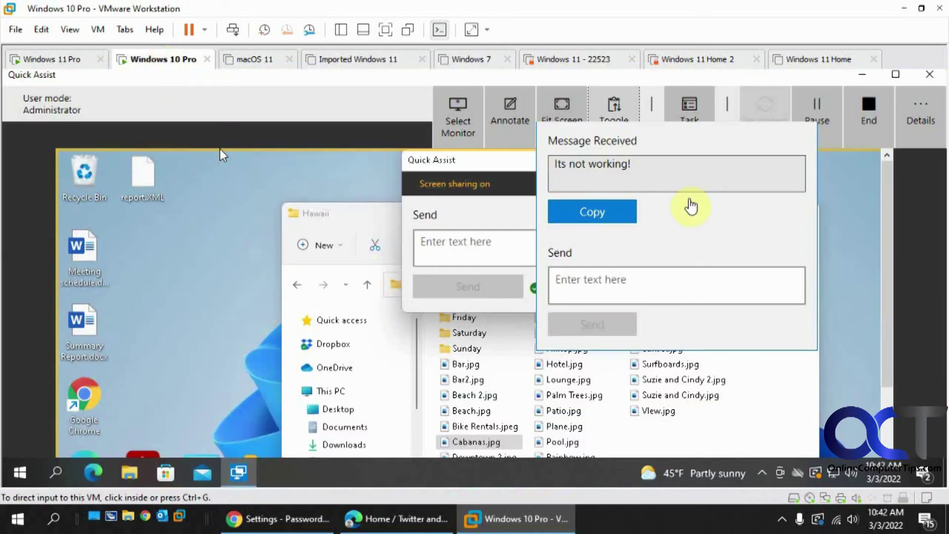
{"action": "left_click", "coordinate": [63, 59]}
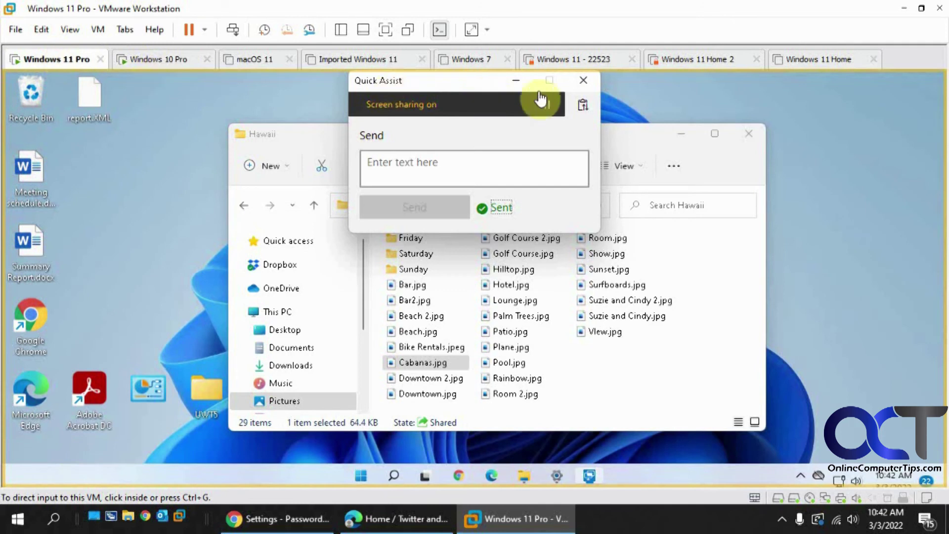
Close Quick Assist on Windows 11 to end sharing, then close it on the Windows 10 Pro VM.
{"action": "left_click", "coordinate": [644, 93]}
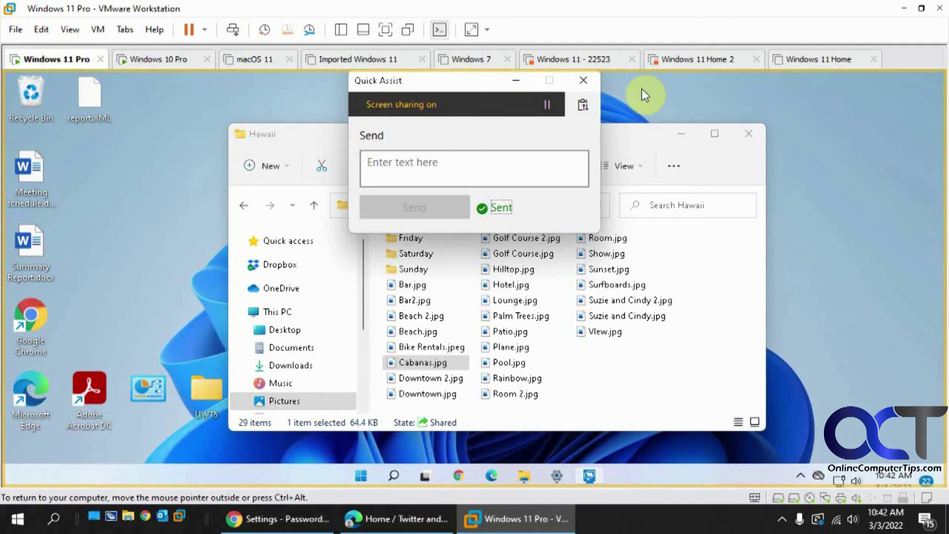
{"action": "left_click", "coordinate": [585, 82]}
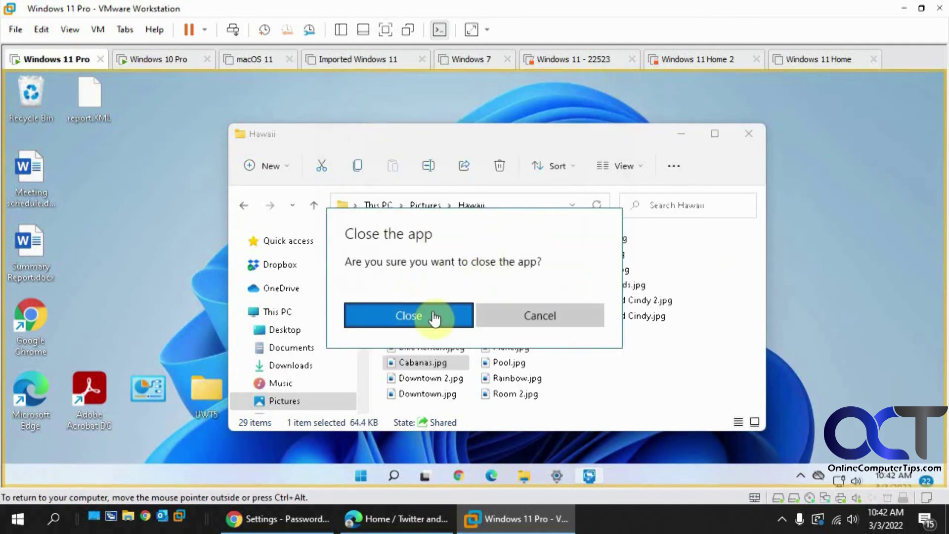
{"action": "left_click", "coordinate": [434, 317]}
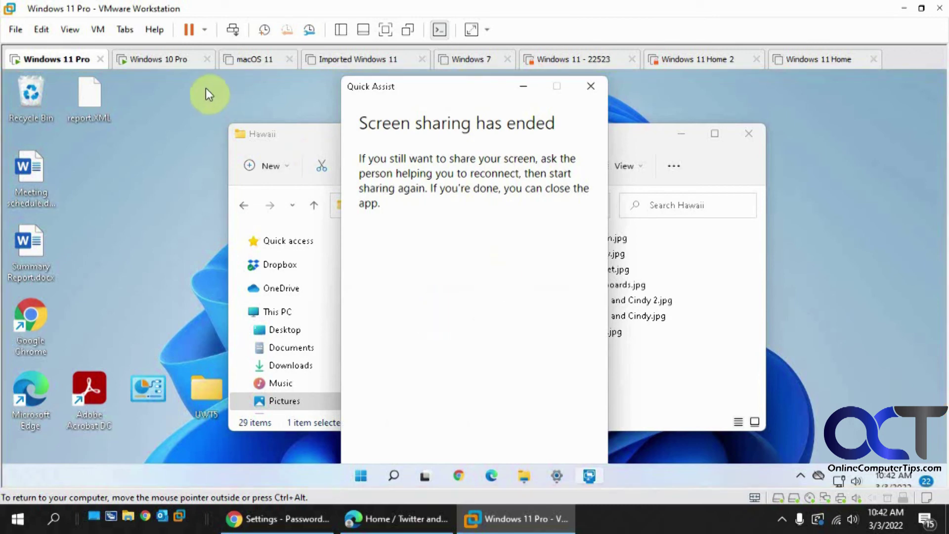
{"action": "left_click", "coordinate": [169, 59]}
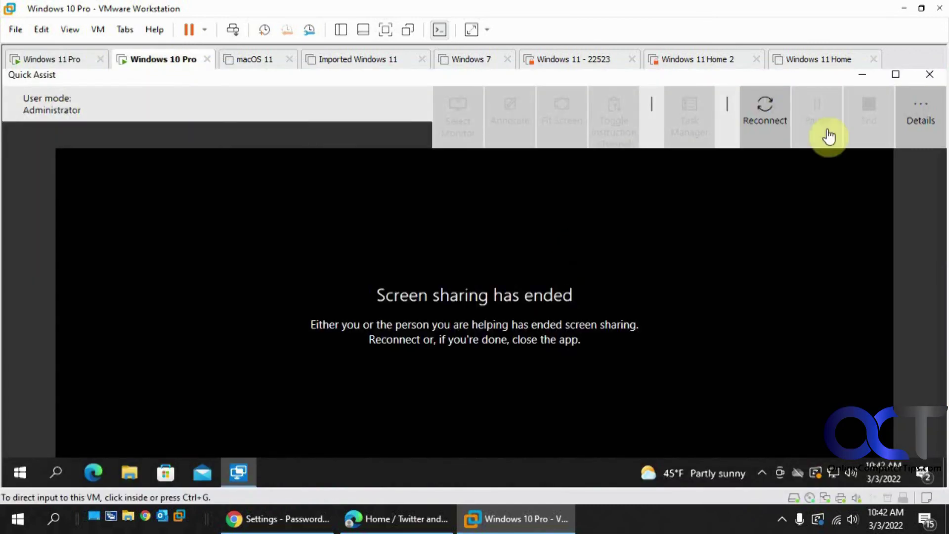
{"action": "left_click", "coordinate": [929, 75]}
Search Windows for "quick" and launch Quick Assist from the Best match result.
{"action": "left_click", "coordinate": [52, 474]}
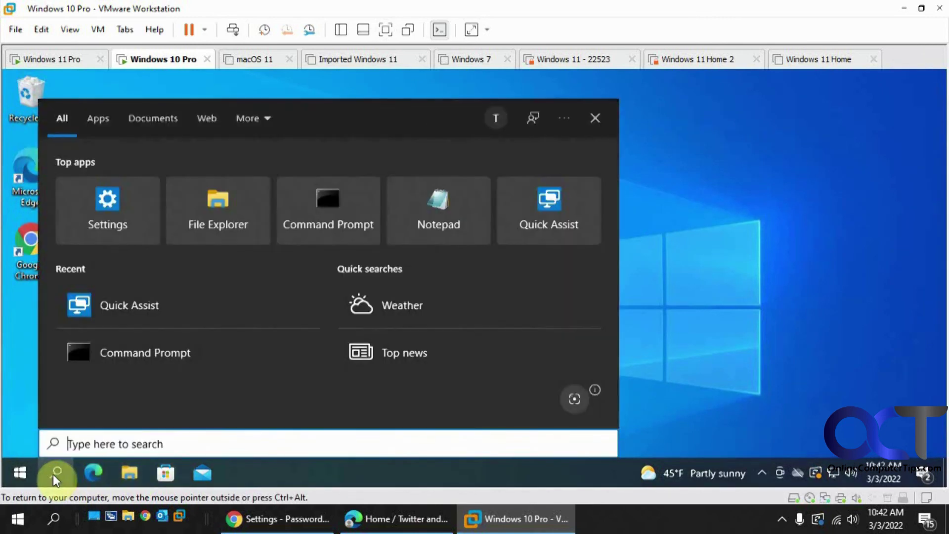
{"action": "type", "text": "quick"}
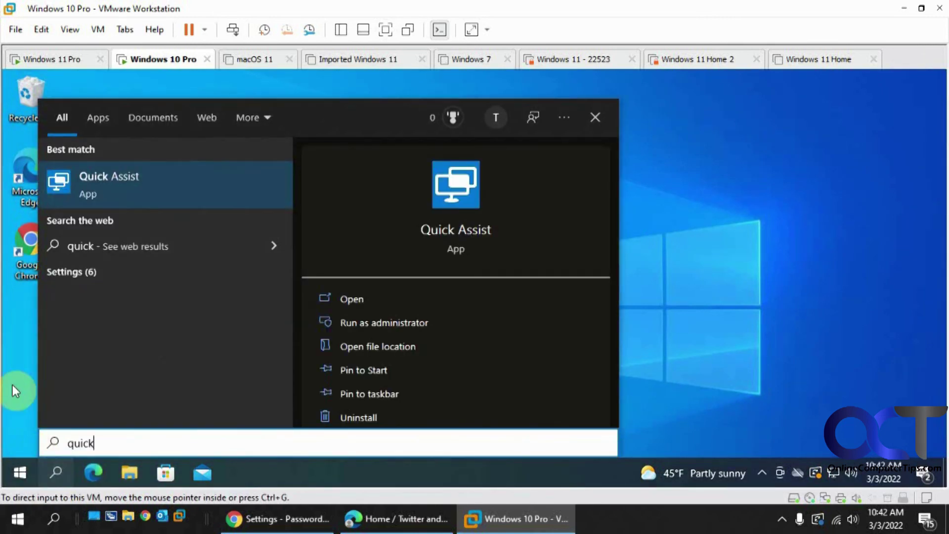
{"action": "left_click", "coordinate": [176, 185]}
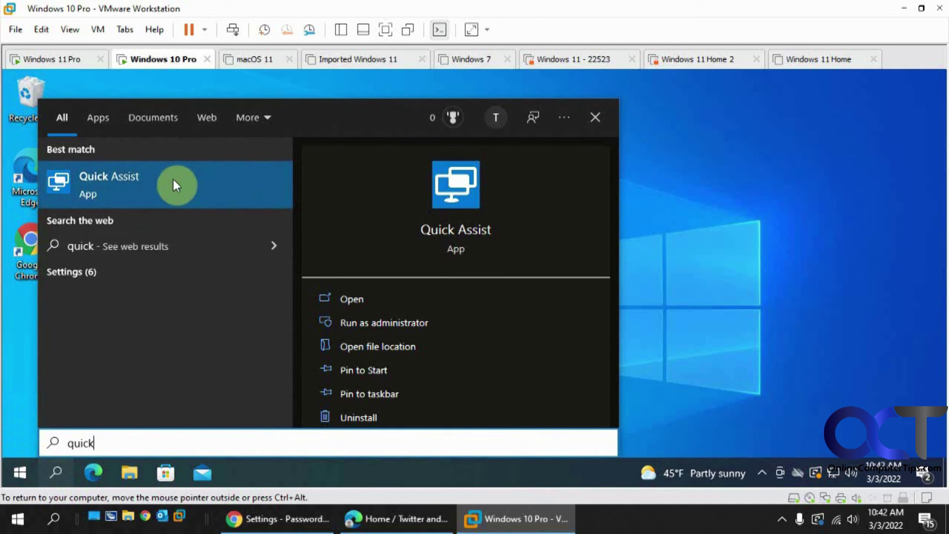